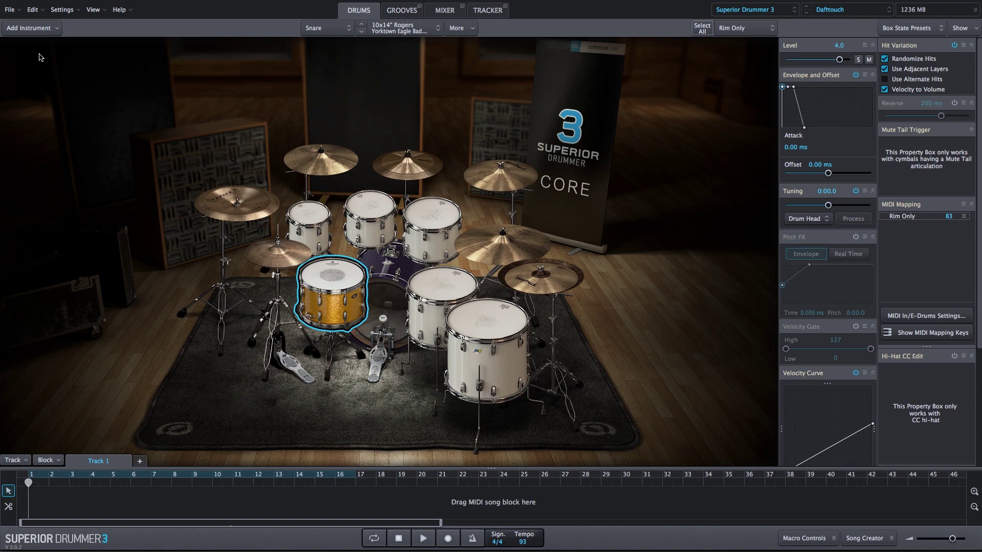
Add the Ambient Sound 14 preset sound from the instrument search as Instrument 1.
{"action": "left_click", "coordinate": [48, 28]}
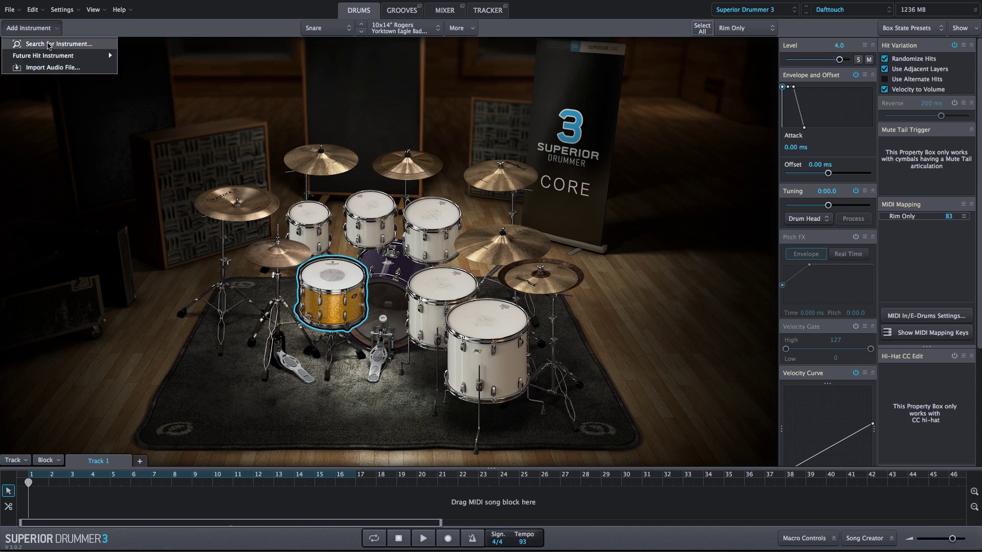
{"action": "left_click", "coordinate": [49, 44]}
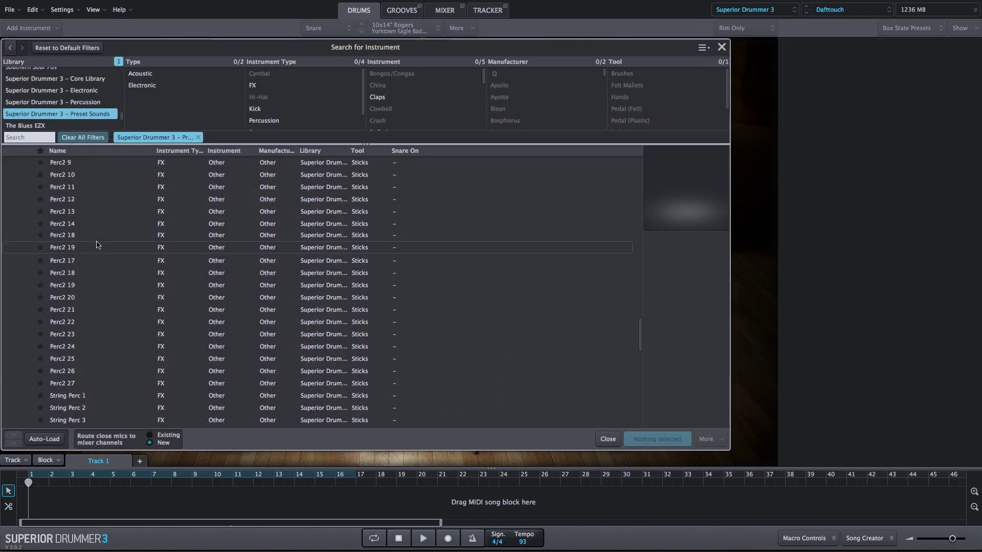
{"action": "scroll", "coordinate": [97, 245], "scroll_direction": "down", "scroll_amount": 4}
{"action": "scroll", "coordinate": [97, 245], "scroll_direction": "down", "scroll_amount": 4}
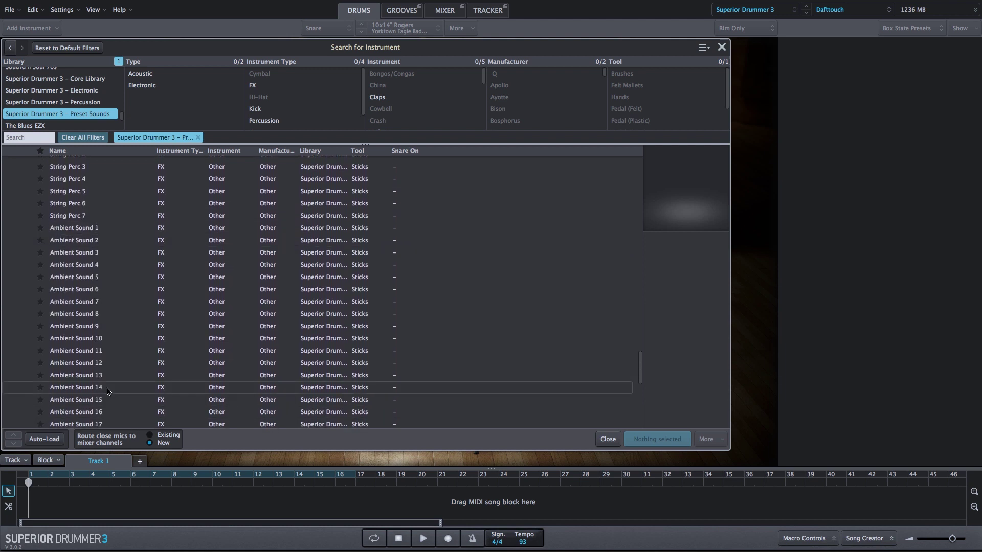
{"action": "left_click", "coordinate": [77, 387]}
{"action": "left_click", "coordinate": [657, 439]}
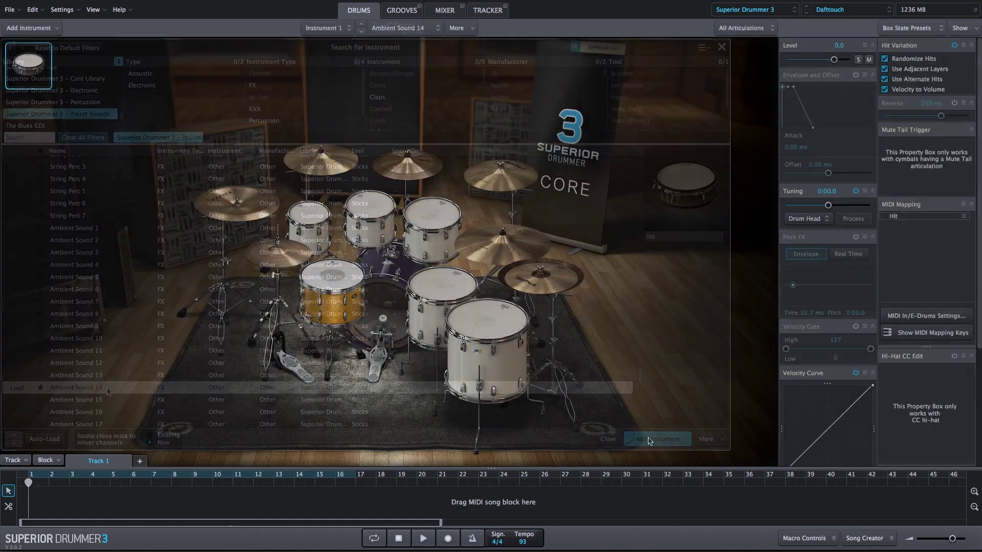
Add Modular Snare 4 as Instrument 2 and show the X-Ambient and X-Snare mixer channels.
{"action": "left_click", "coordinate": [36, 29]}
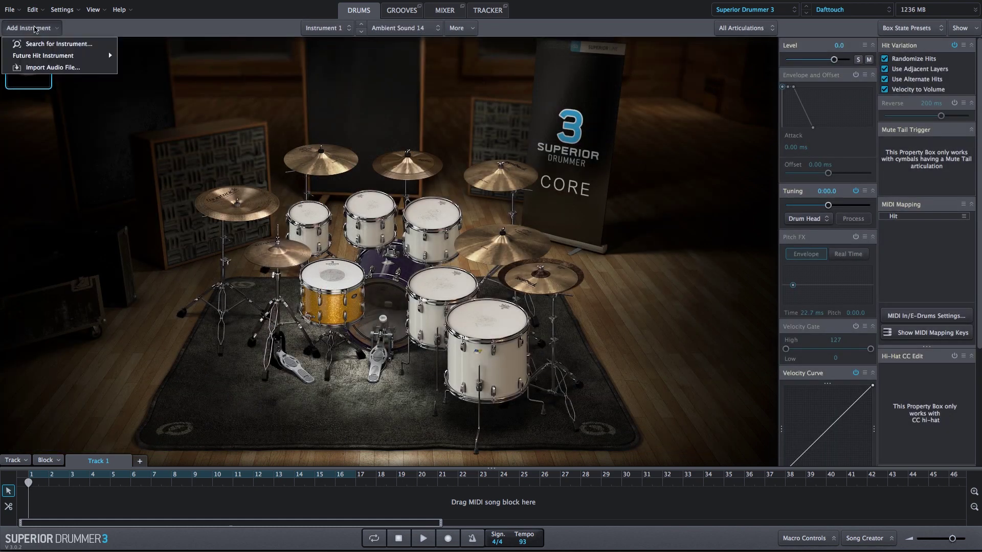
{"action": "left_click", "coordinate": [42, 45]}
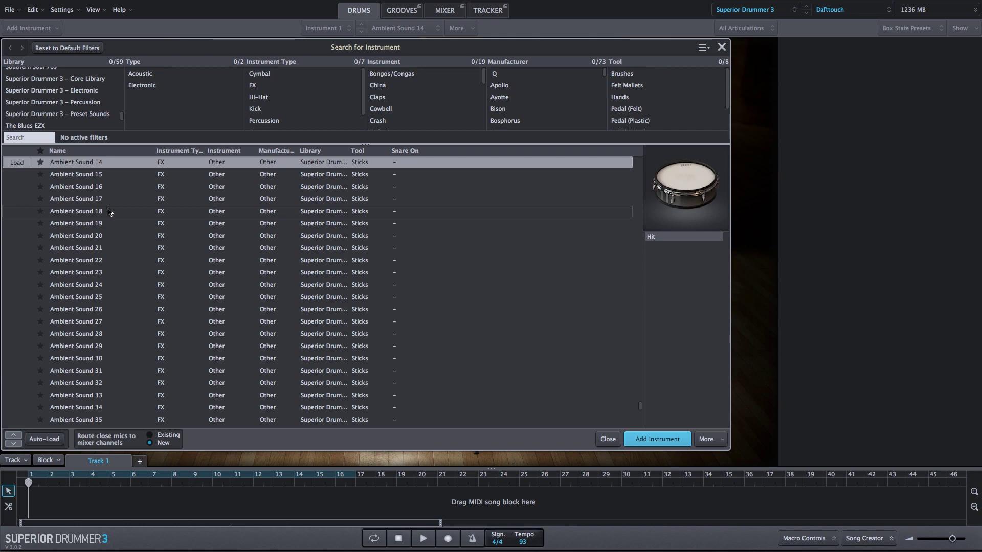
{"action": "scroll", "coordinate": [108, 211], "scroll_direction": "up", "scroll_amount": 5}
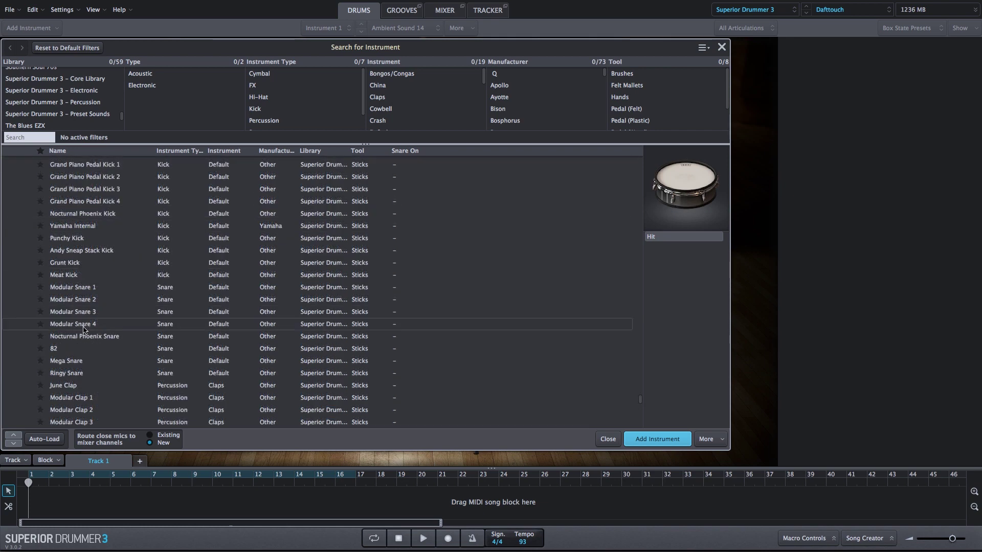
{"action": "left_click", "coordinate": [83, 327]}
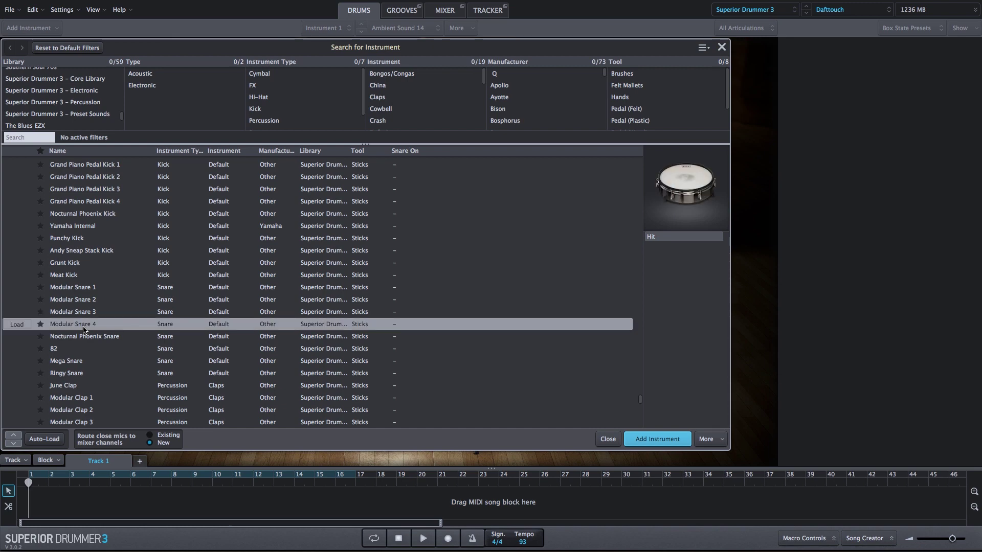
{"action": "double_click", "coordinate": [84, 328]}
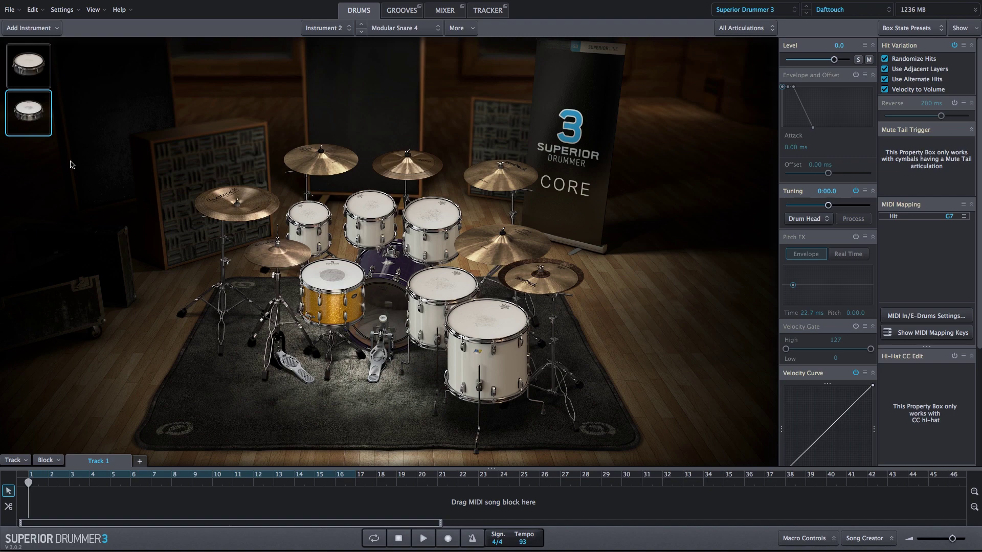
{"action": "key", "text": "ctrl+3"}
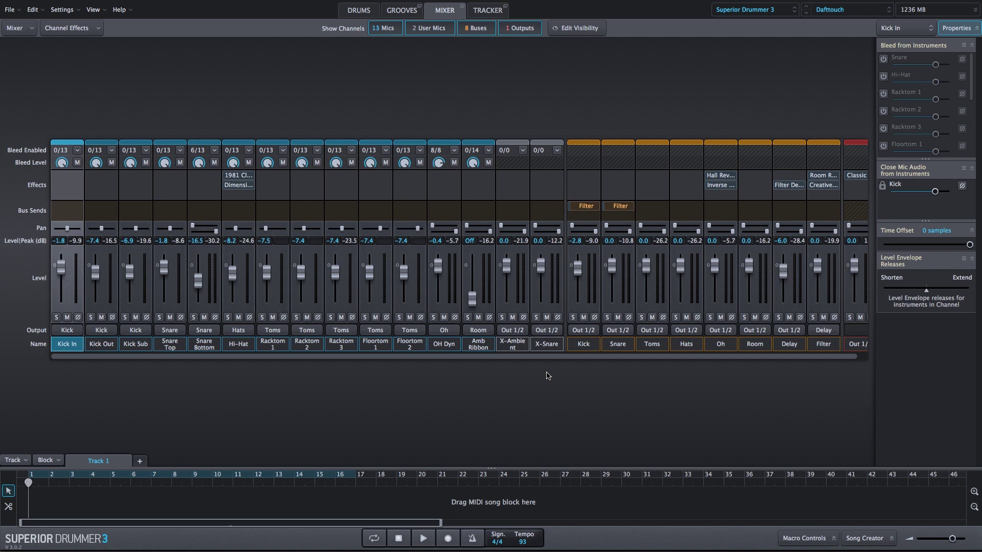
Select Ambient Sound 14 and insert a Spring Reverb on the X-Ambient mixer channel.
{"action": "left_click", "coordinate": [362, 12]}
{"action": "left_click", "coordinate": [36, 62]}
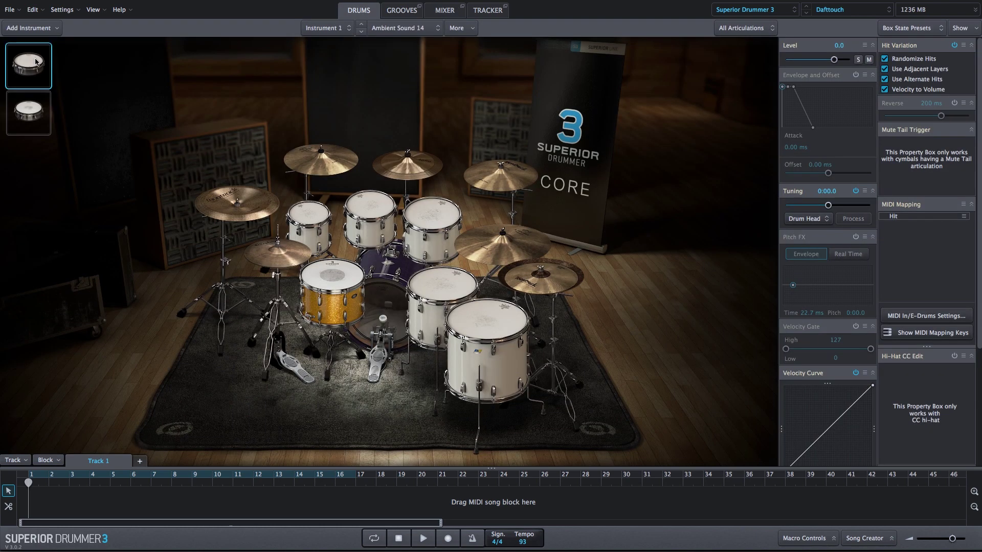
{"action": "left_click", "coordinate": [452, 12]}
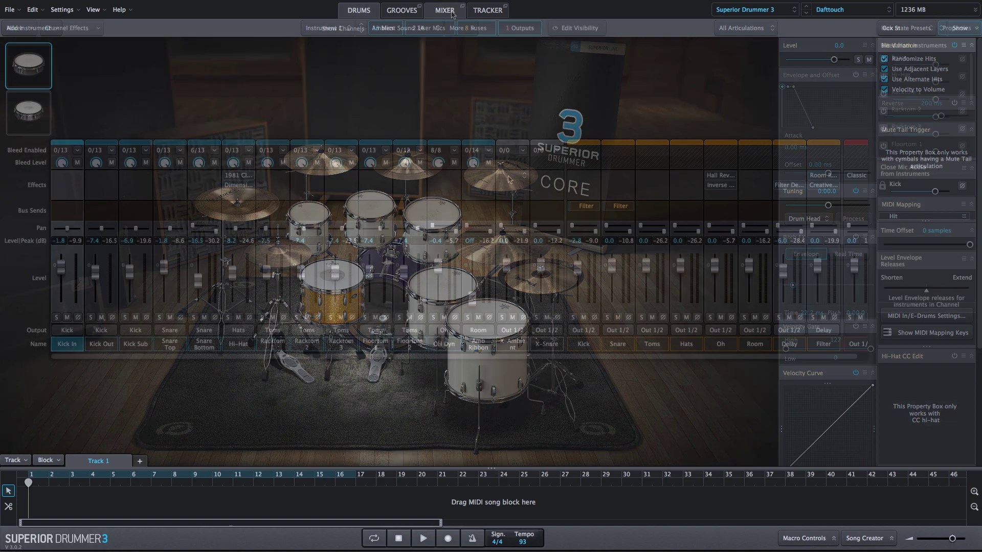
{"action": "left_click", "coordinate": [509, 179]}
{"action": "mouse_move", "coordinate": [532, 233]}
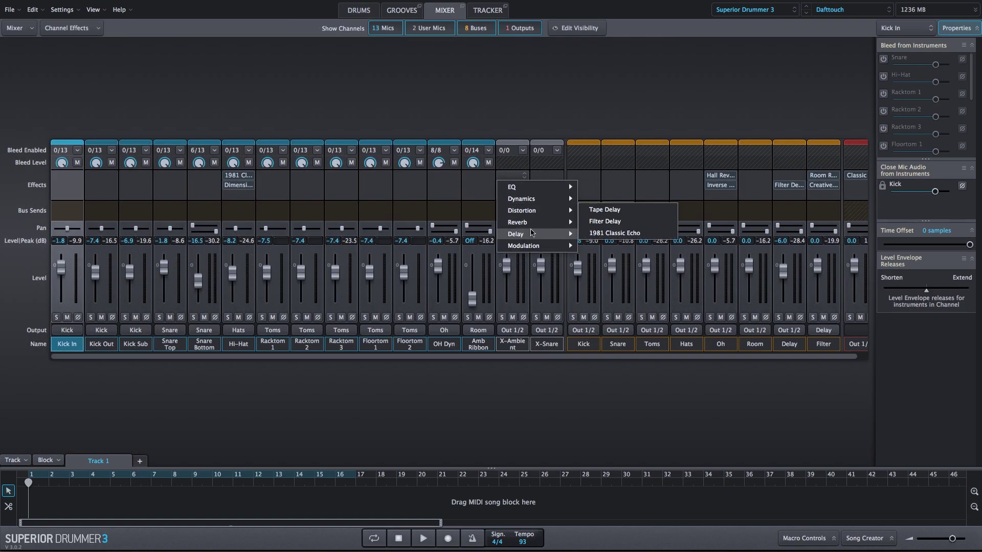
{"action": "left_click", "coordinate": [609, 215]}
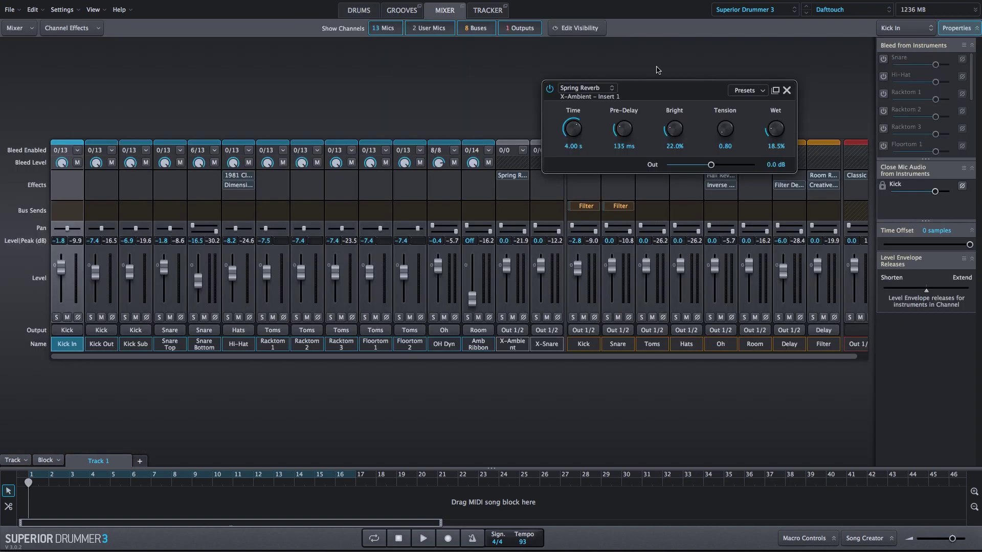
Insert Dimension T on X-Ambient after the Spring Reverb and try its modes 1 through 4.
{"action": "left_click", "coordinate": [787, 90]}
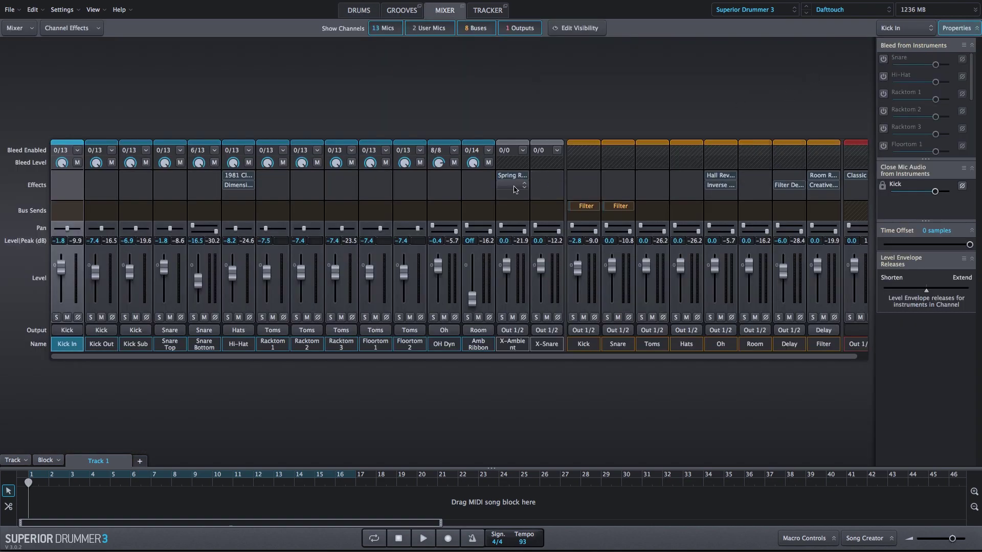
{"action": "left_click", "coordinate": [514, 189]}
{"action": "mouse_move", "coordinate": [529, 258]}
{"action": "left_click", "coordinate": [617, 262]}
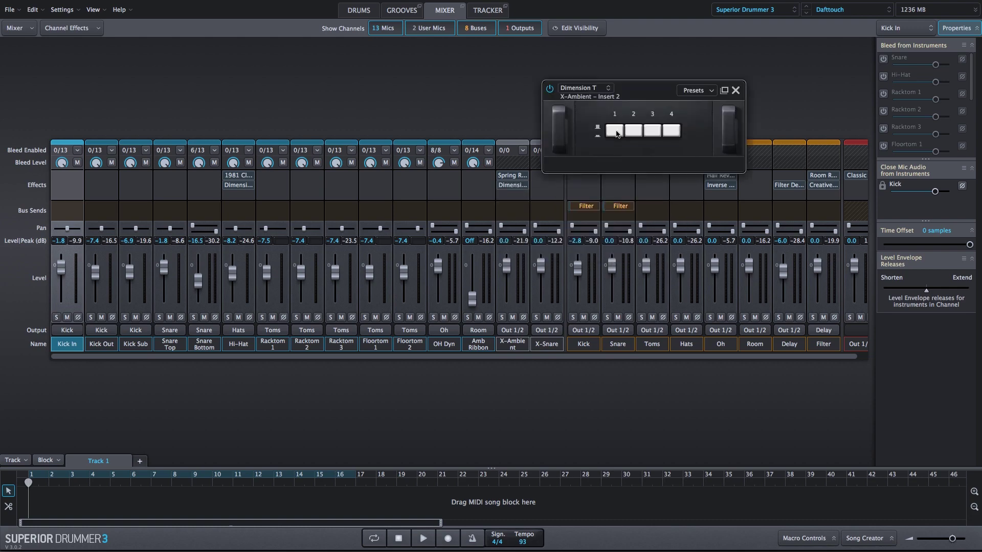
{"action": "left_click", "coordinate": [614, 131]}
{"action": "left_click", "coordinate": [633, 131]}
{"action": "left_click", "coordinate": [652, 131]}
{"action": "left_click", "coordinate": [671, 131]}
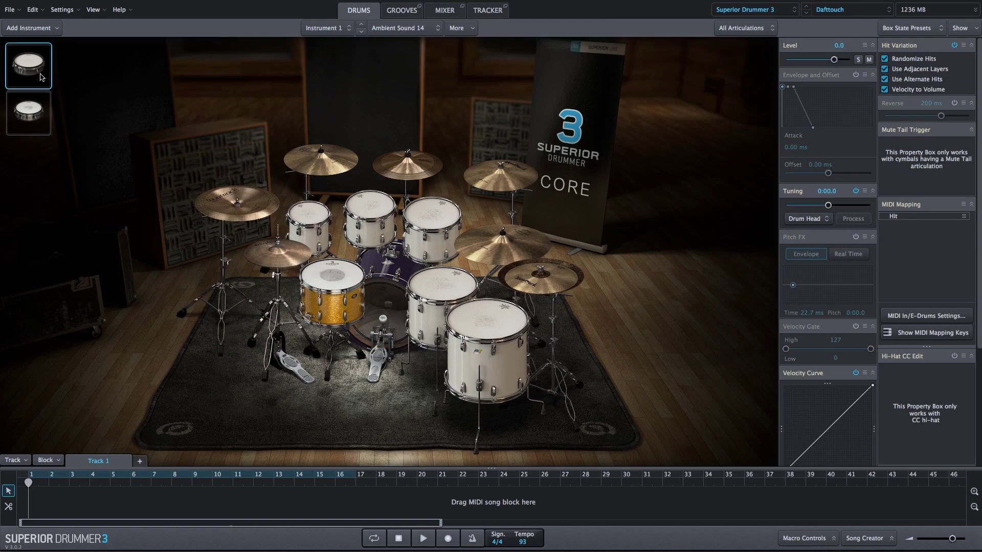
Audition Ambient Sound 14 and add a Hall Reverb (1.68 s, 45.0% wet) to X-Ambient.
{"action": "left_click", "coordinate": [41, 77]}
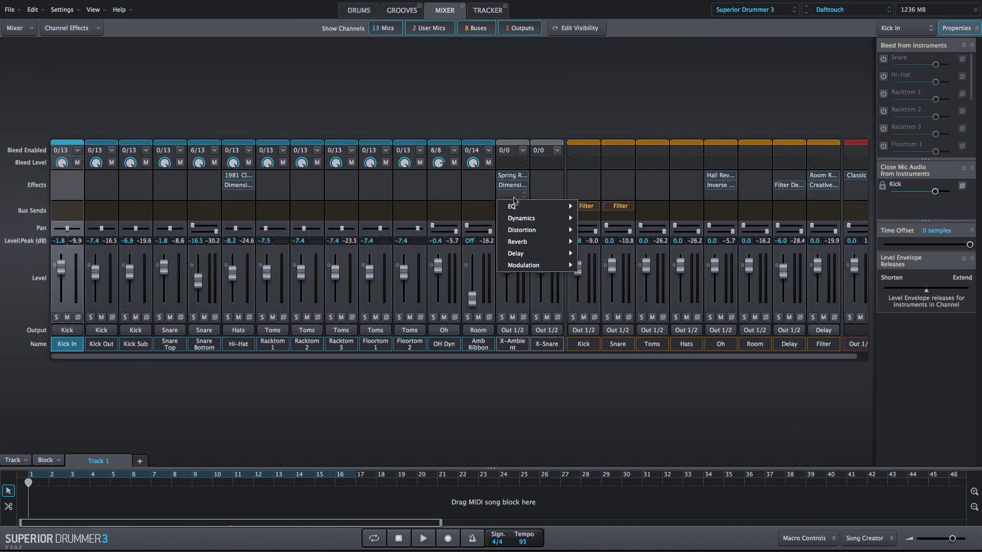
{"action": "mouse_move", "coordinate": [536, 244]}
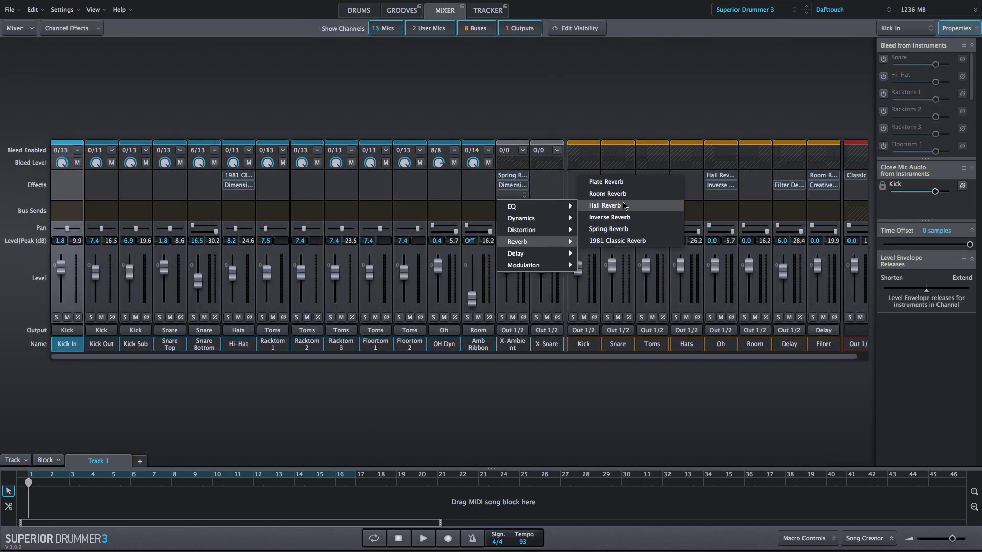
{"action": "left_click", "coordinate": [605, 206]}
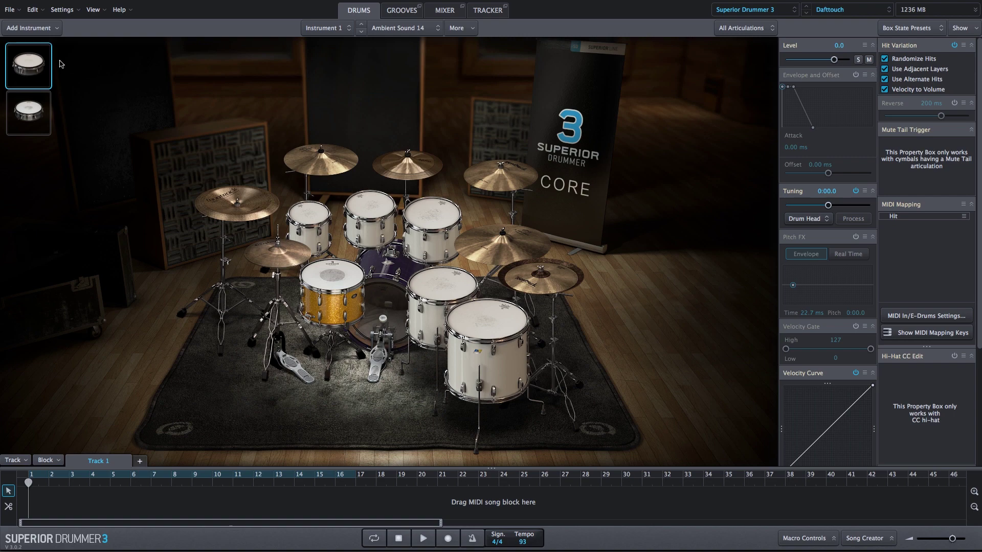
Reset the X-Ambient Creative Filter's low-pass cutoff to its 1000 Hz default.
{"action": "left_click", "coordinate": [453, 12]}
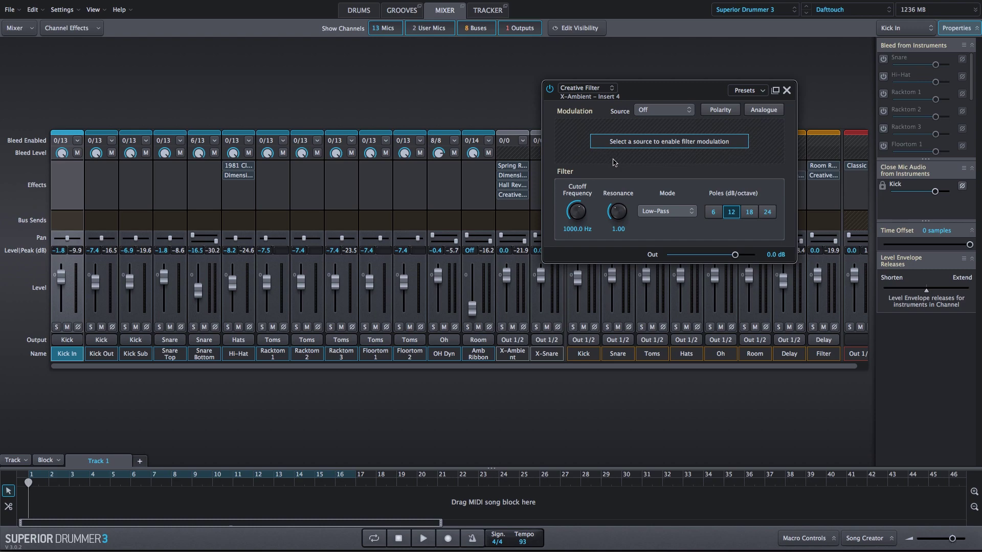
{"action": "key", "text": "alt+1"}
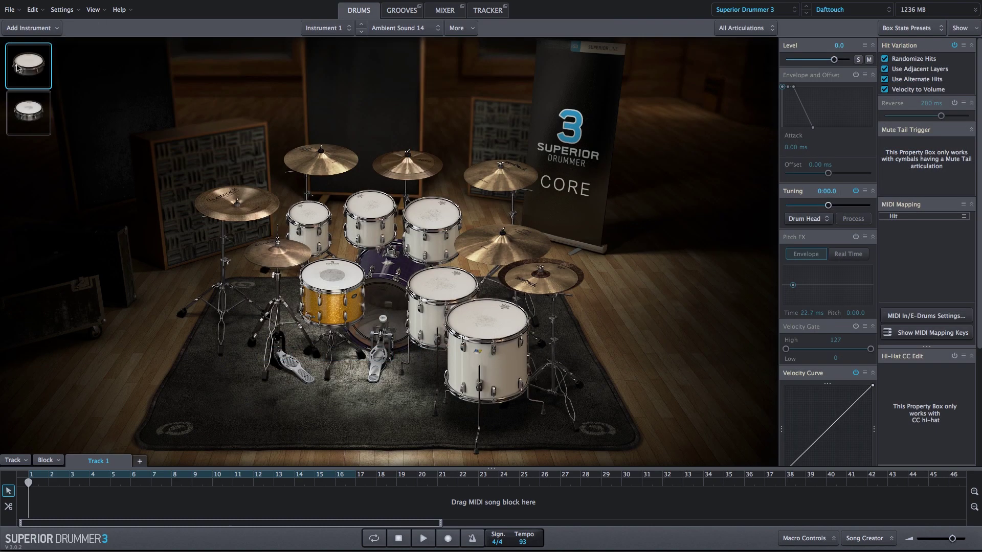
{"action": "left_click", "coordinate": [442, 13]}
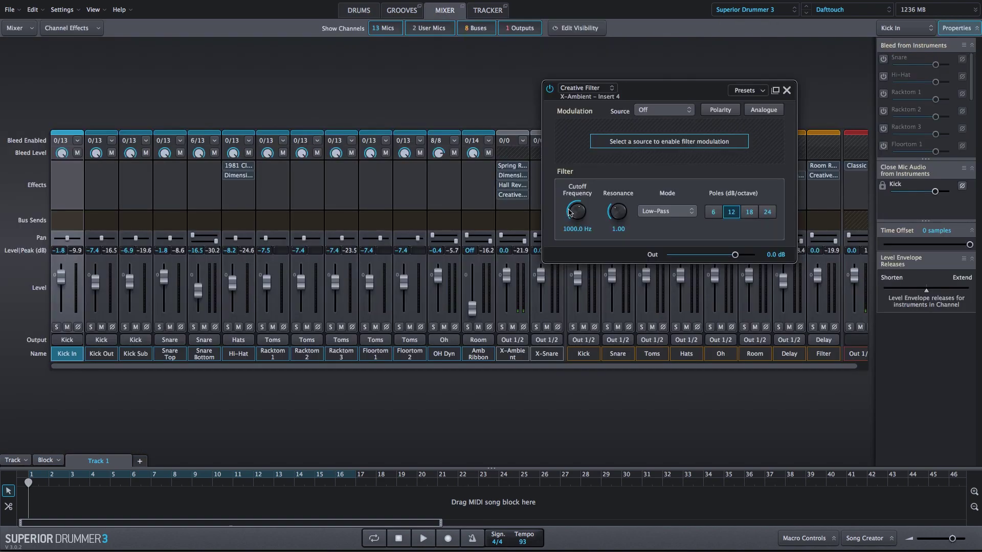
{"action": "left_click", "coordinate": [364, 13]}
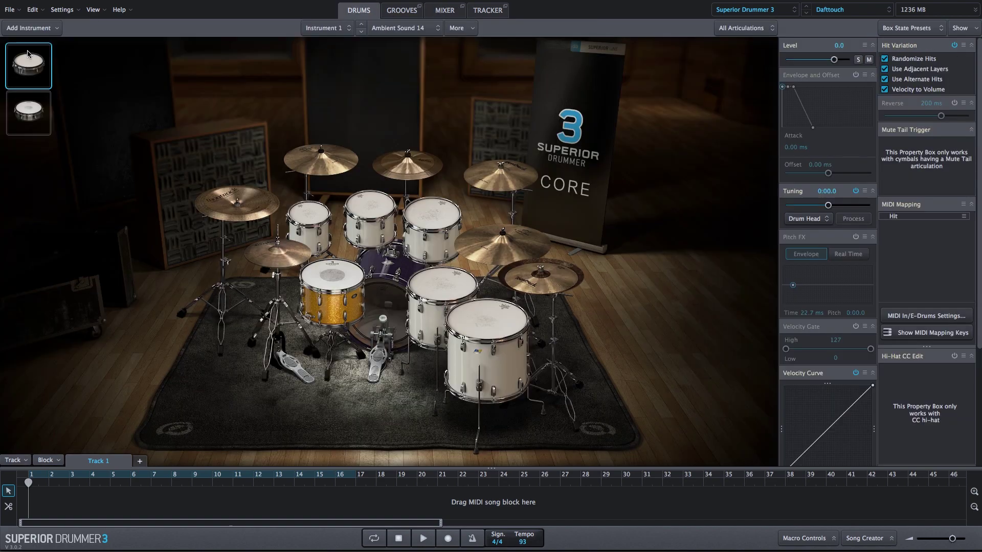
{"action": "left_click", "coordinate": [451, 14]}
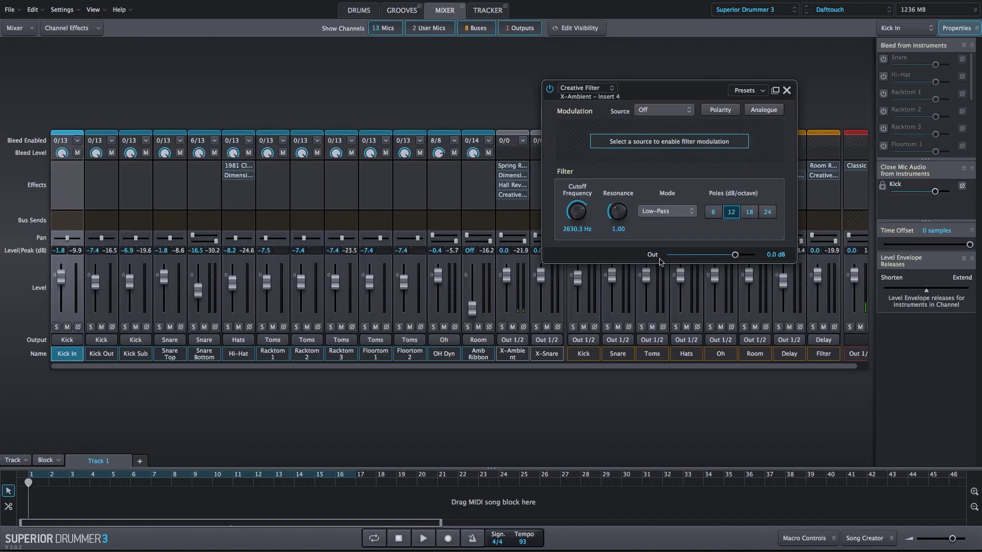
{"action": "double_click", "coordinate": [578, 216]}
Add an EQ insert to X-Ambient (high-pass at 182.20 Hz).
{"action": "left_click", "coordinate": [513, 204]}
{"action": "mouse_move", "coordinate": [523, 216]}
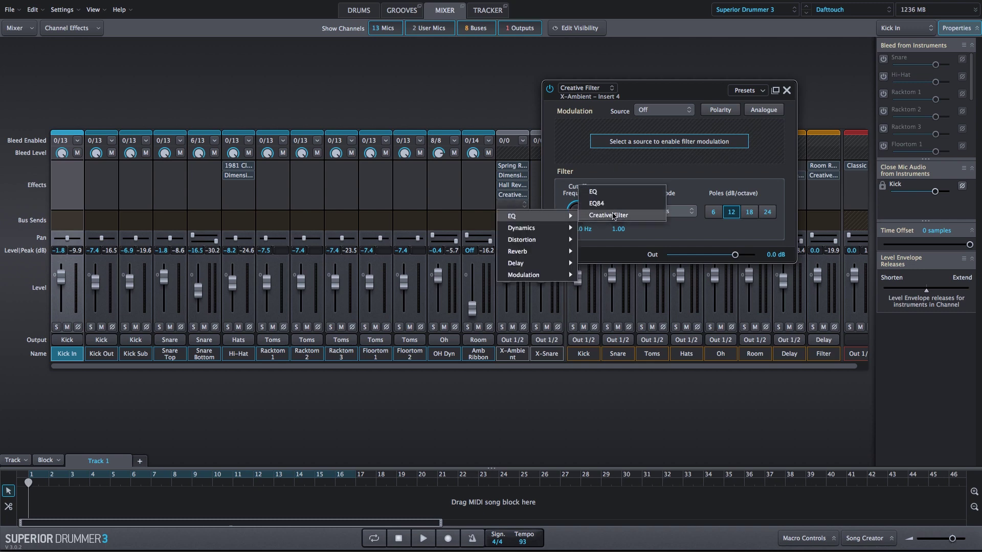
{"action": "left_click", "coordinate": [617, 194]}
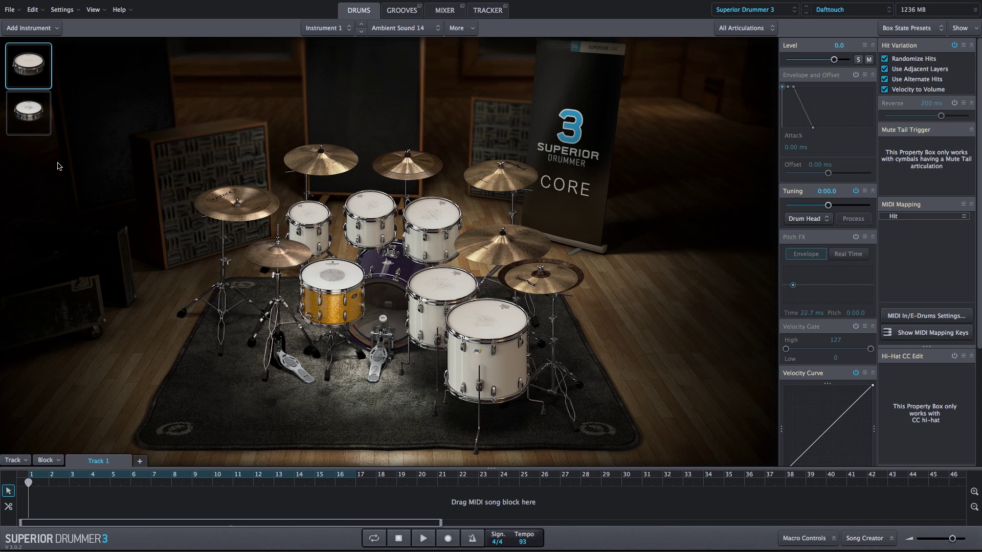
Select Modular Snare 4 and add a Hall Reverb on X-Snare with 45% wet.
{"action": "left_click", "coordinate": [36, 123]}
{"action": "left_click", "coordinate": [445, 10]}
{"action": "left_click", "coordinate": [538, 163]}
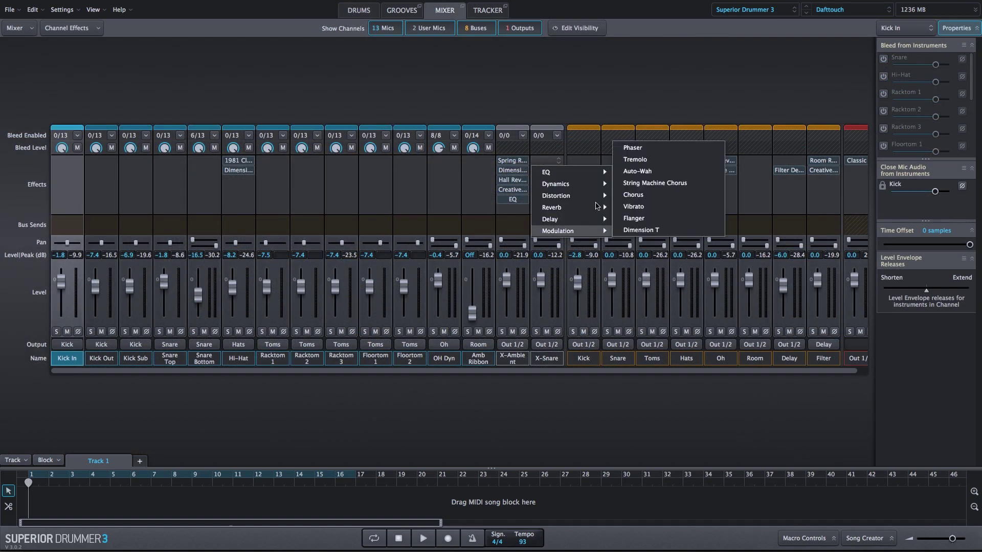
{"action": "mouse_move", "coordinate": [599, 208]}
{"action": "left_click", "coordinate": [636, 171]}
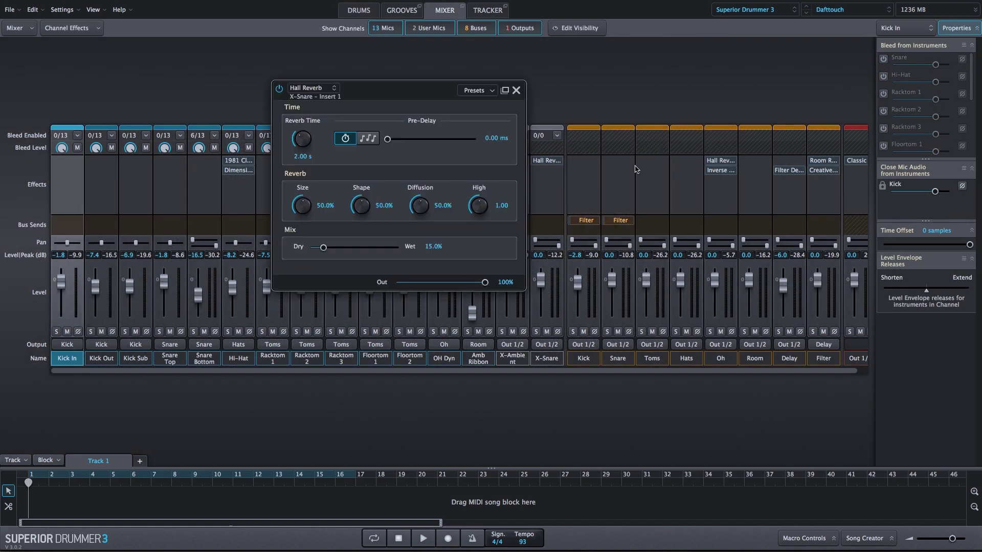
{"action": "double_click", "coordinate": [432, 247]}
{"action": "type", "text": "45"}
{"action": "key", "text": "Return"}
{"action": "left_click", "coordinate": [516, 90]}
Add a Plate Reverb (2.00 s, 15.0% wet) as X-Snare's second insert.
{"action": "left_click", "coordinate": [358, 10]}
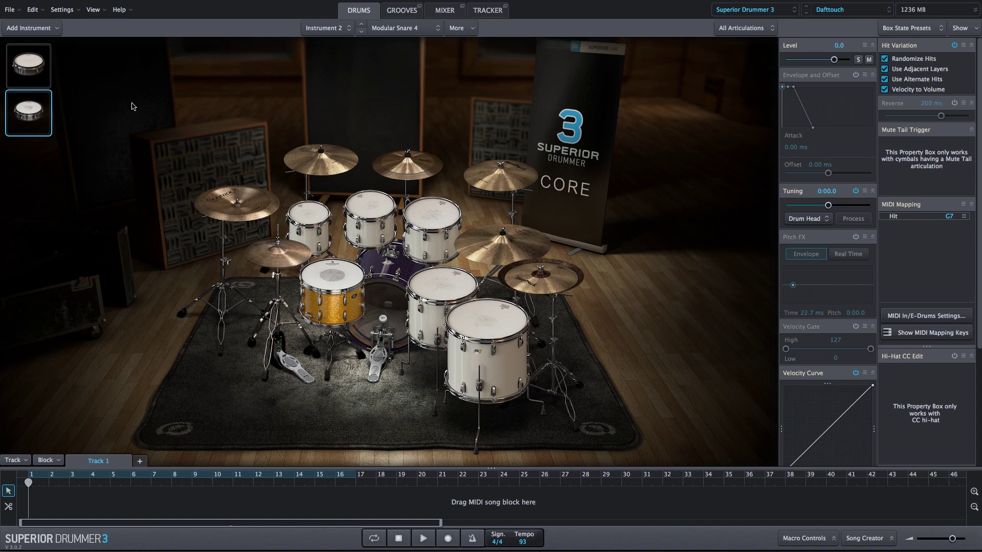
{"action": "left_click", "coordinate": [445, 11]}
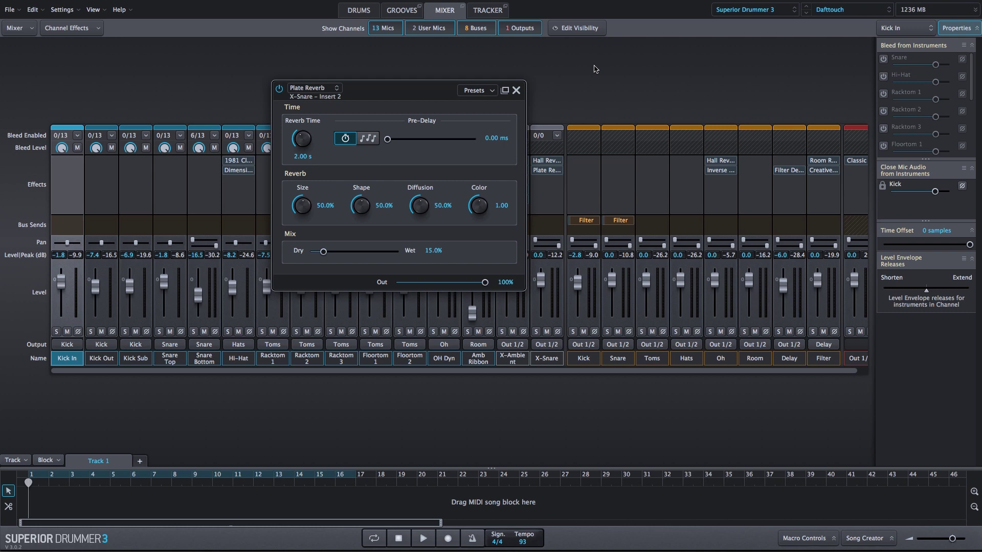
{"action": "left_click", "coordinate": [516, 90]}
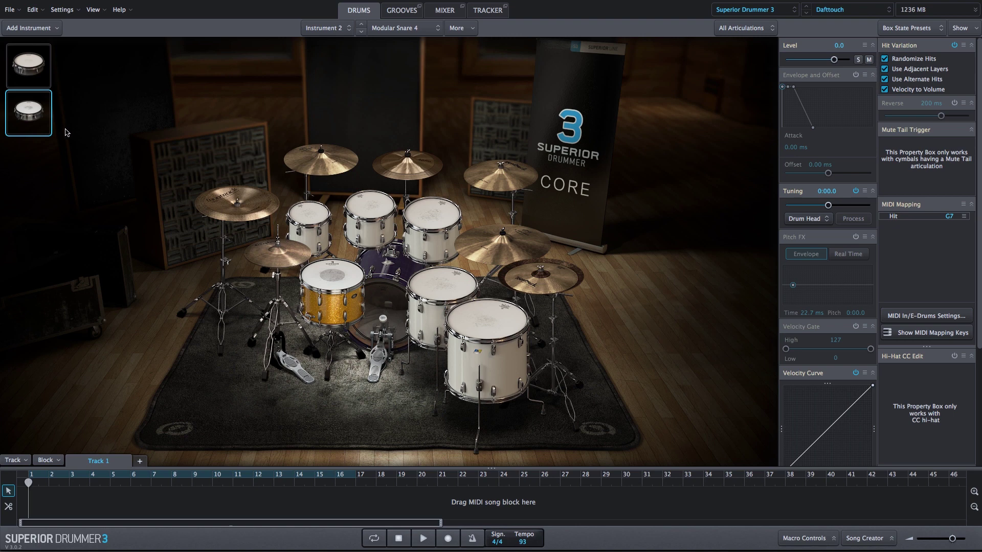
Enter -6 as Modular Snare 4's level, then drag Ambient Sound 14's level from 0.0 to -2.0.
{"action": "double_click", "coordinate": [838, 45]}
{"action": "type", "text": "-6"}
{"action": "key", "text": "Return"}
{"action": "left_click", "coordinate": [32, 60]}
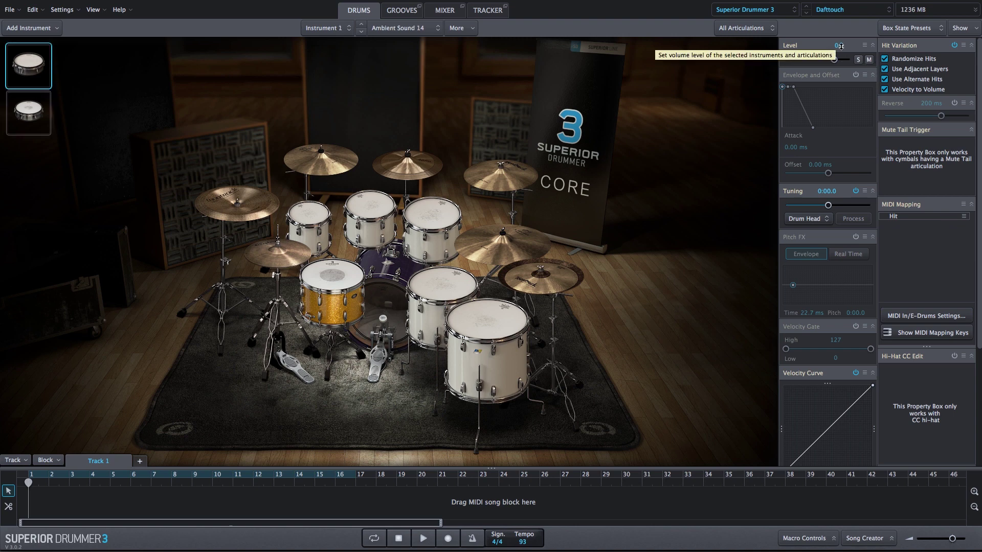
{"action": "left_click_drag", "start_coordinate": [840, 46], "coordinate": [840, 50]}
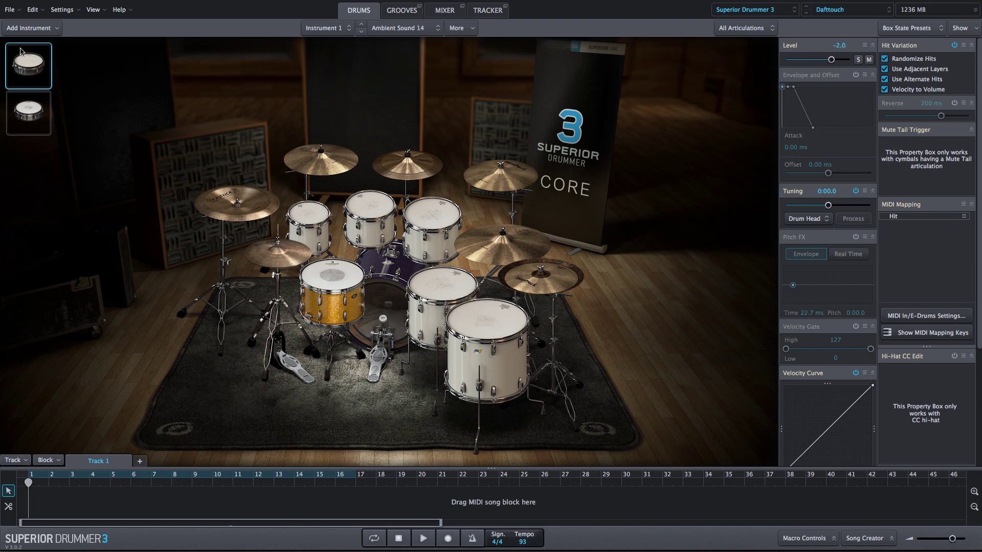
Enable Reverse on Ambient Sound 14 and extend its time from 200 to 2000 ms.
{"action": "left_click", "coordinate": [955, 104]}
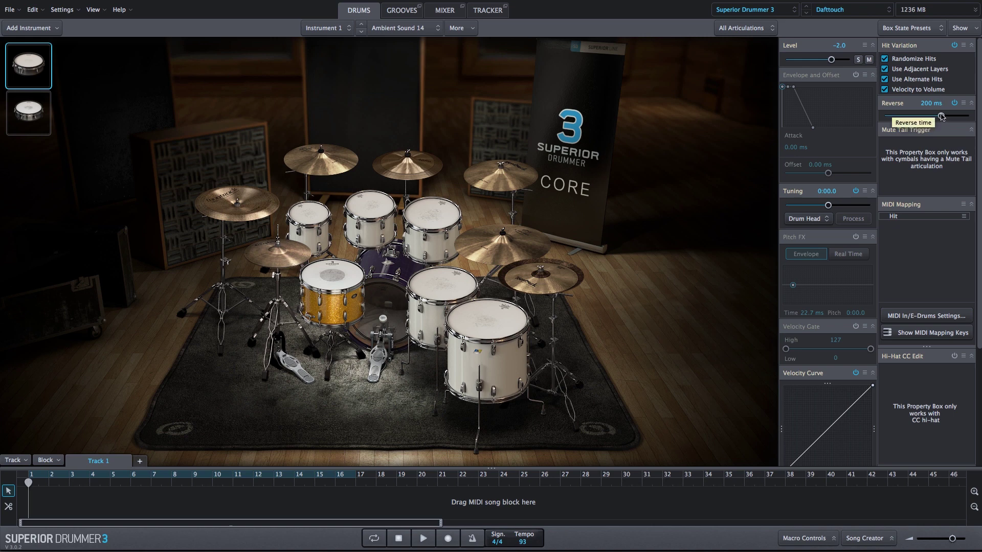
{"action": "left_click_drag", "start_coordinate": [941, 116], "coordinate": [969, 116]}
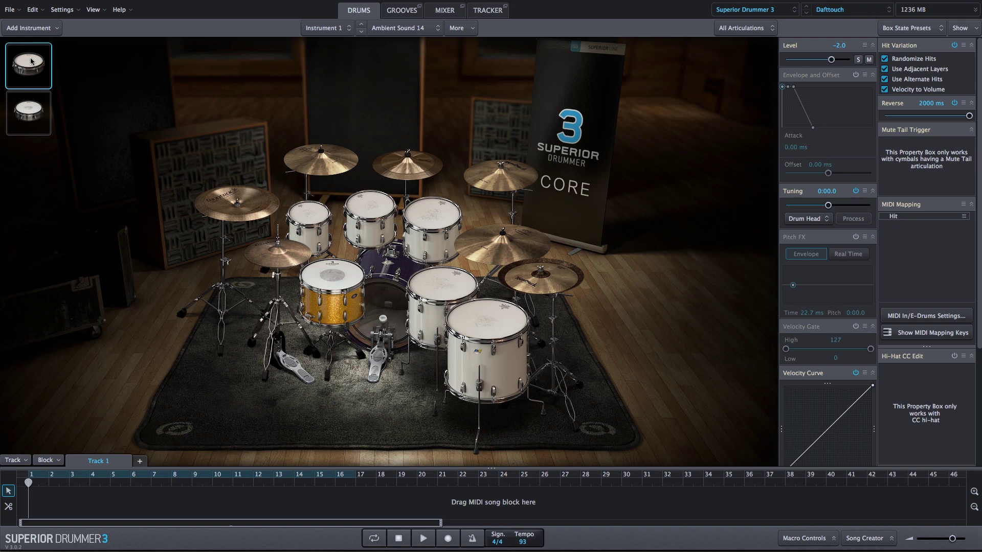
Tune Modular Snare 4 to -1:07.0 and enable Reverse at 2000 ms.
{"action": "left_click", "coordinate": [29, 112]}
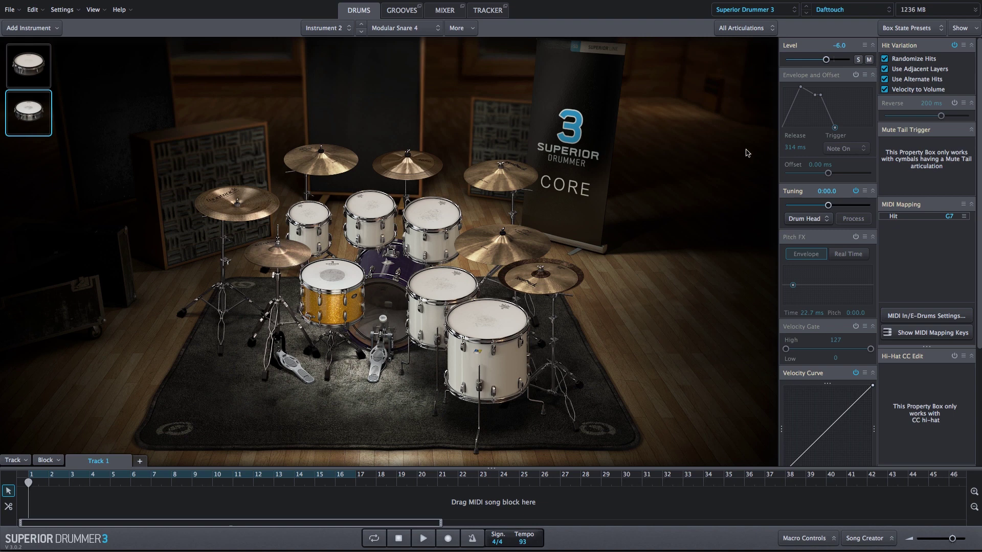
{"action": "scroll", "coordinate": [837, 190], "scroll_direction": "down", "scroll_amount": 3}
{"action": "scroll", "coordinate": [838, 190], "scroll_direction": "down", "scroll_amount": 10}
{"action": "left_click", "coordinate": [25, 124]}
{"action": "left_click", "coordinate": [955, 103]}
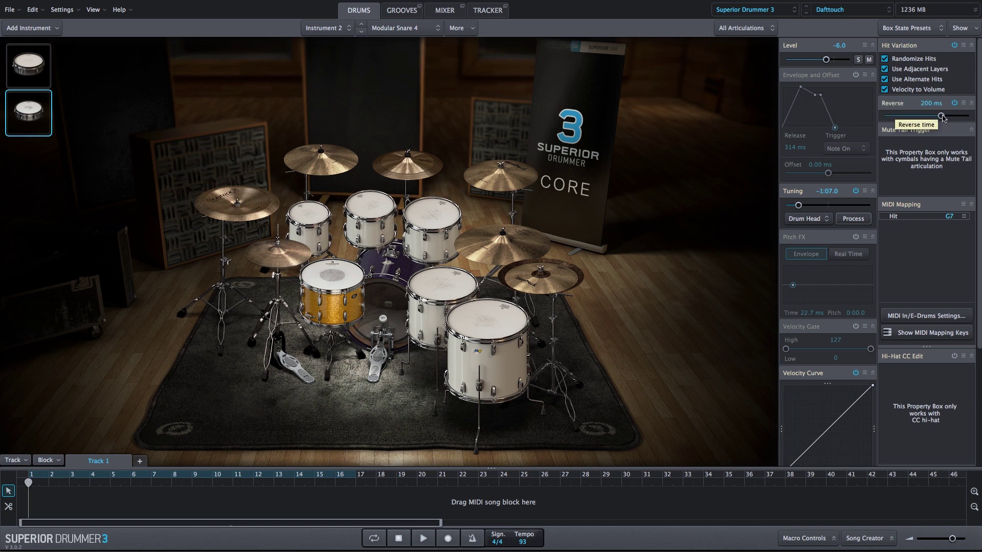
{"action": "left_click_drag", "start_coordinate": [943, 117], "coordinate": [969, 117]}
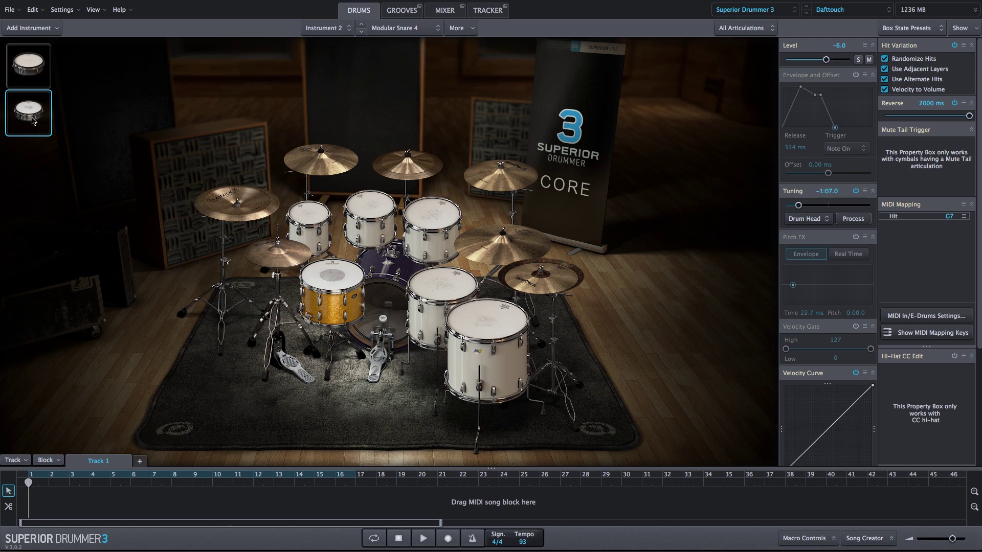
Enable Modular Snare 4's Envelope and Offset and check its nodes (1500 ms attack, 314 ms release).
{"action": "left_click", "coordinate": [856, 76]}
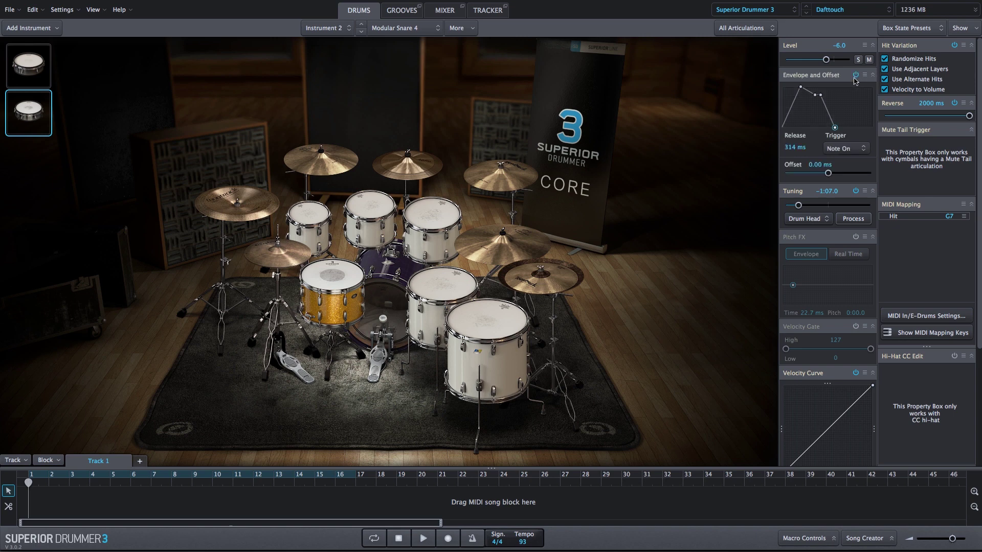
{"action": "left_click", "coordinate": [801, 88]}
{"action": "left_click", "coordinate": [815, 95]}
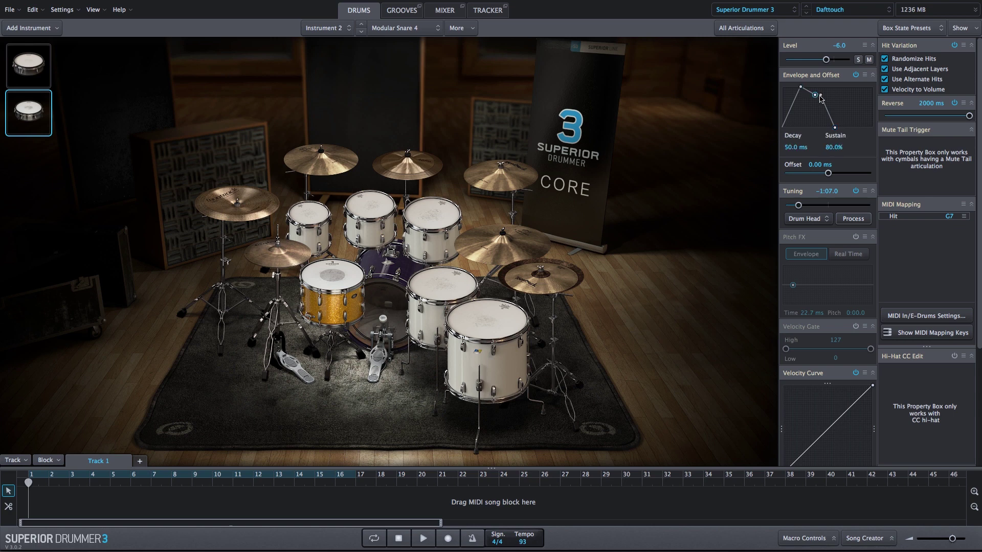
{"action": "left_click", "coordinate": [820, 96]}
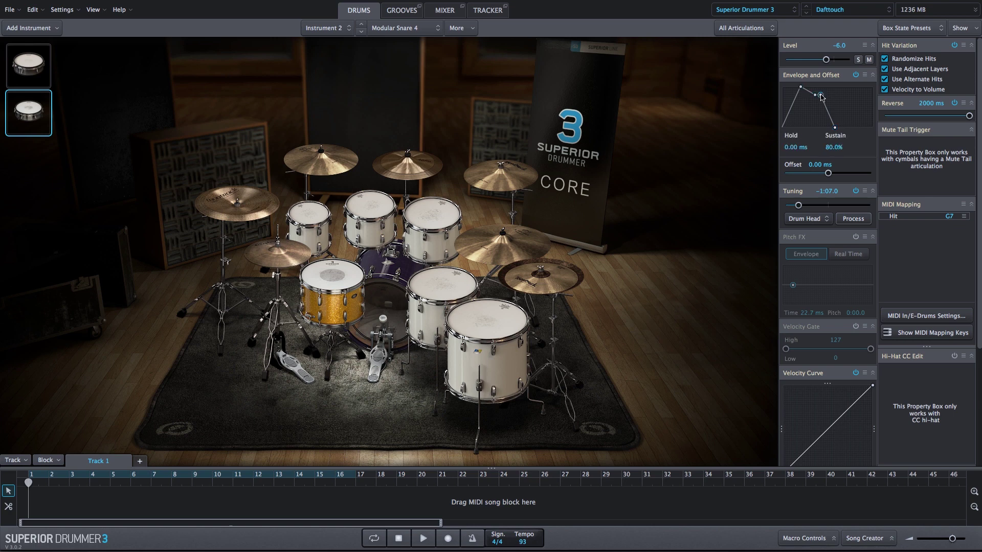
{"action": "left_click", "coordinate": [835, 128]}
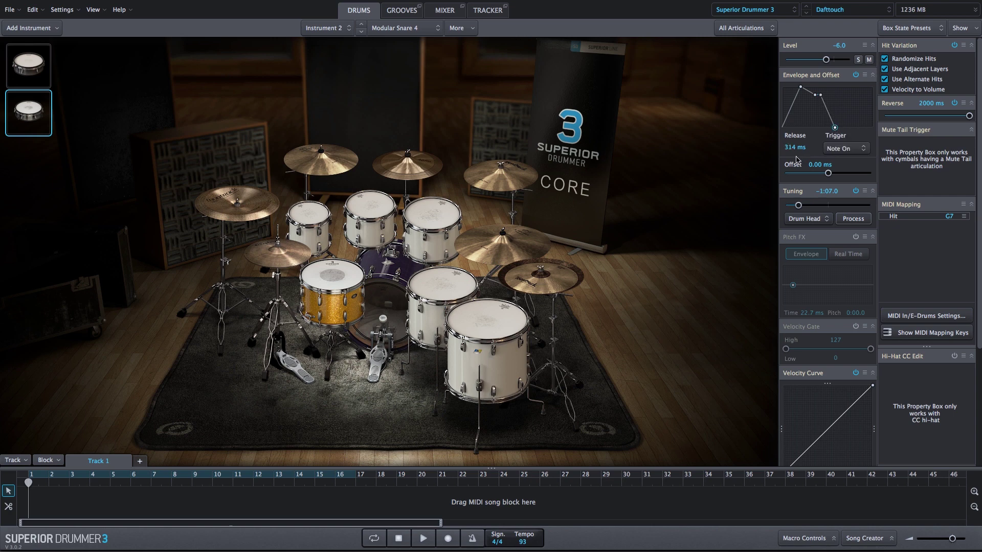